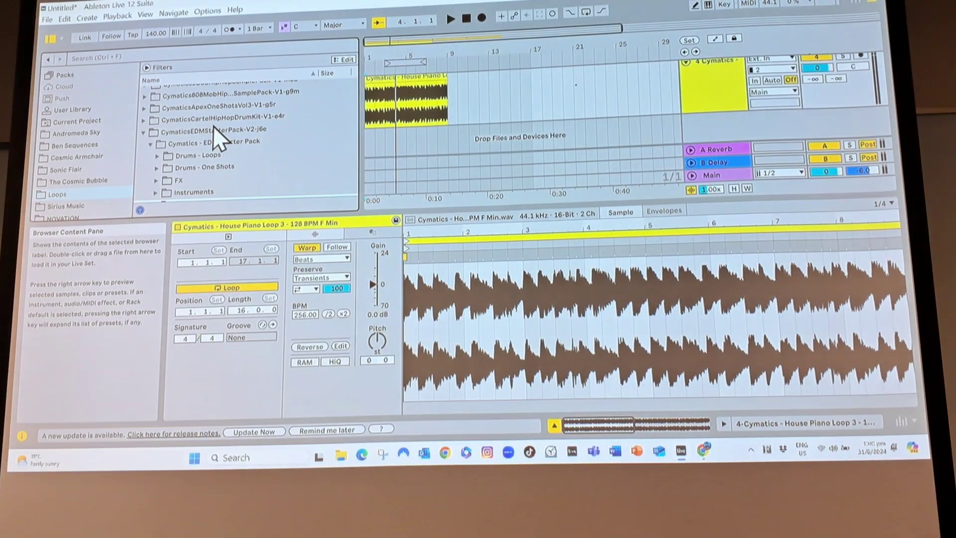
# Show the House Piano Loop track's main lane and select the piano loop clip below it.
pyautogui.hotkey('ctrl', 'alt', 'u')
pyautogui.click(431, 101)
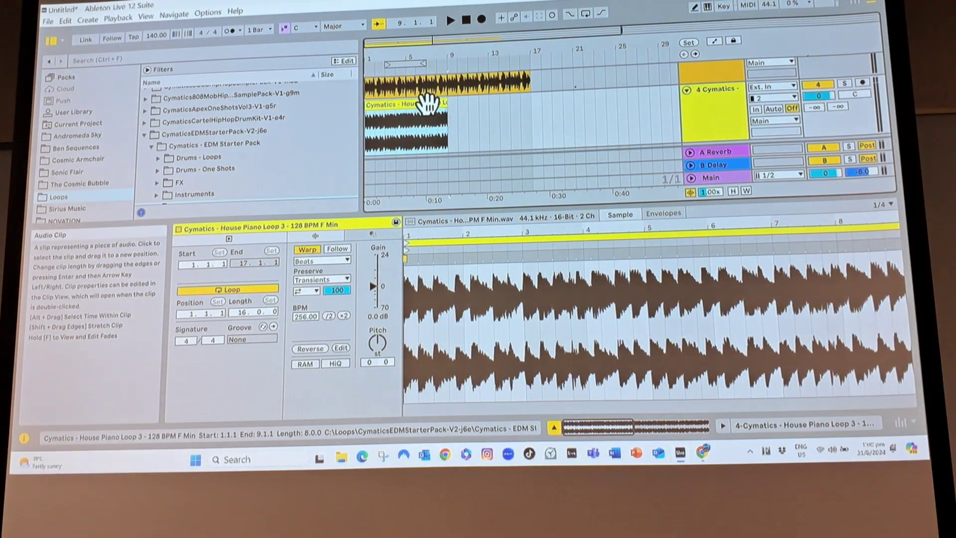
pyautogui.scroll(-3, 208, 167)
# Drop House Vocal Loop 2 from the Vocal Loops folder onto a new track at bar 1.
pyautogui.click(206, 165)
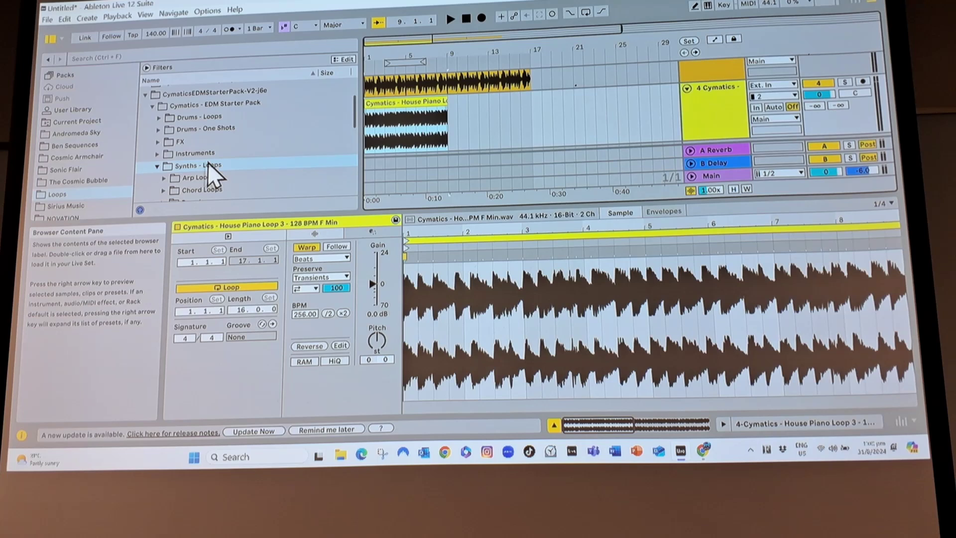
pyautogui.scroll(-3, 209, 161)
pyautogui.click(272, 149)
pyautogui.moveTo(389, 134); pyautogui.dragTo(393, 132)
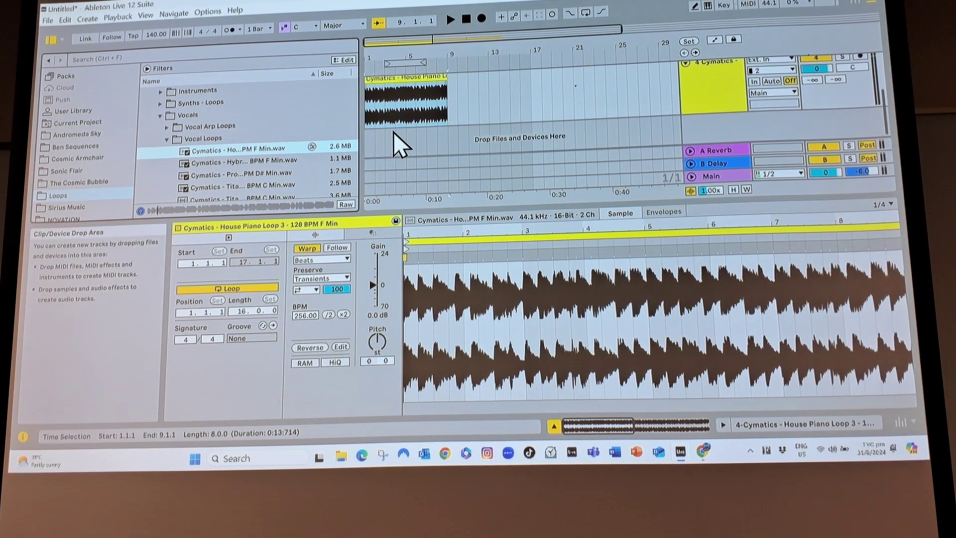
pyautogui.moveTo(257, 149); pyautogui.dragTo(369, 143)
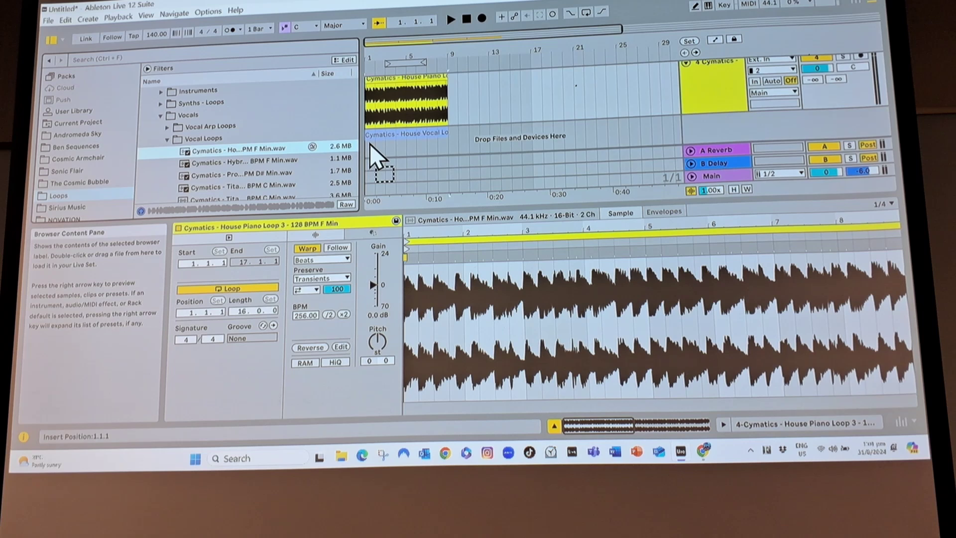
pyautogui.moveTo(370, 143); pyautogui.dragTo(370, 143)
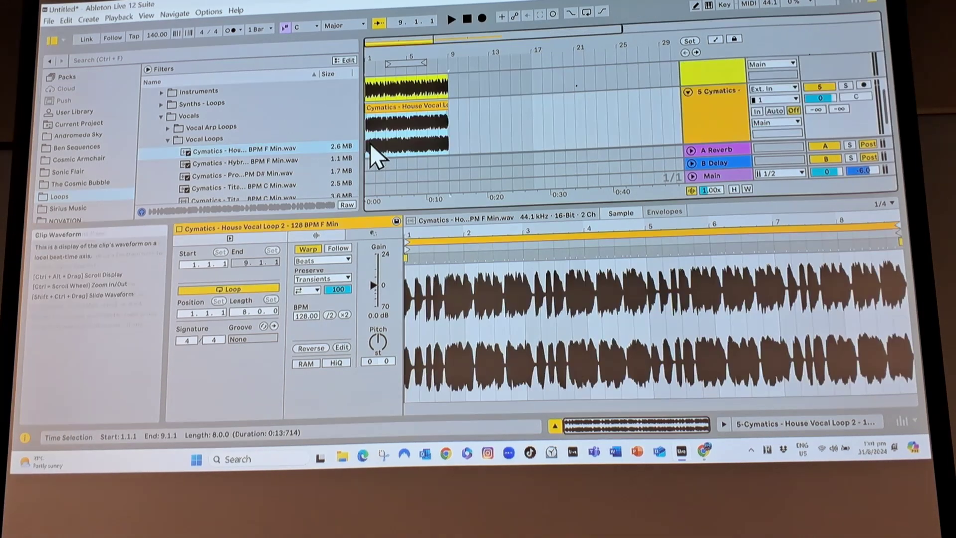
pyautogui.click(450, 21)
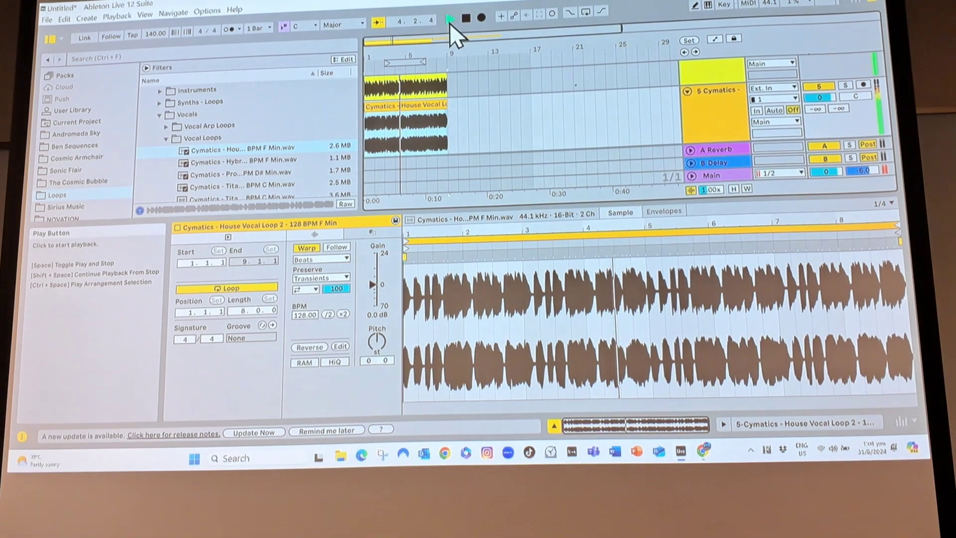
pyautogui.press('space')
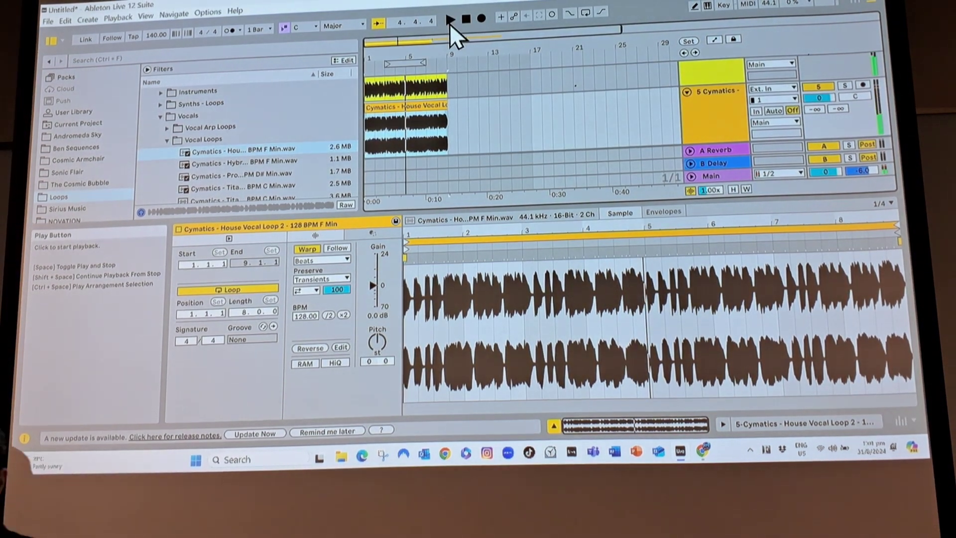
pyautogui.scroll(-1, 374, 112)
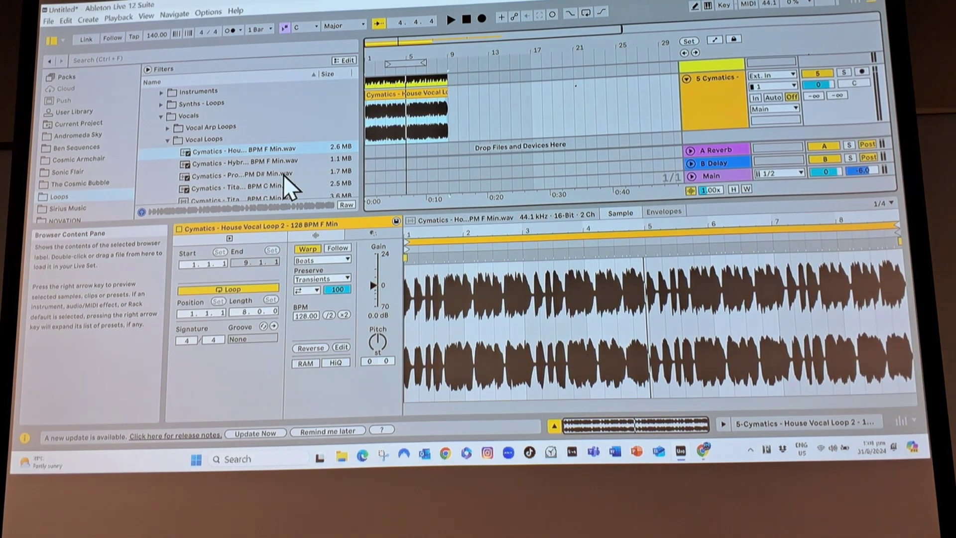
pyautogui.scroll(-1, 284, 178)
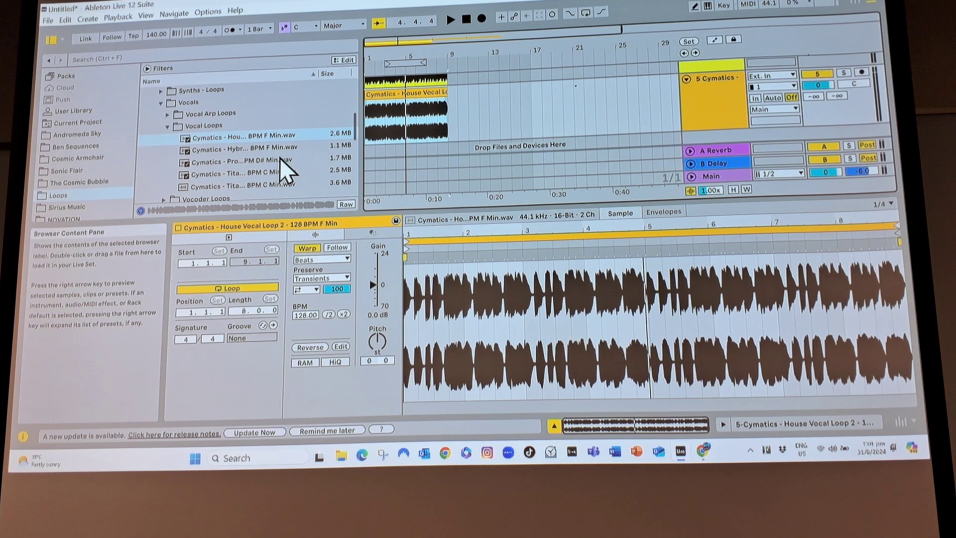
# Place Prometheus Vocal Loop 5 (D# minor) on the vocal track and play it back.
pyautogui.moveTo(279, 159)
pyautogui.mouseDown()
pyautogui.moveTo(387, 109)
pyautogui.moveTo(369, 109)
pyautogui.mouseUp()
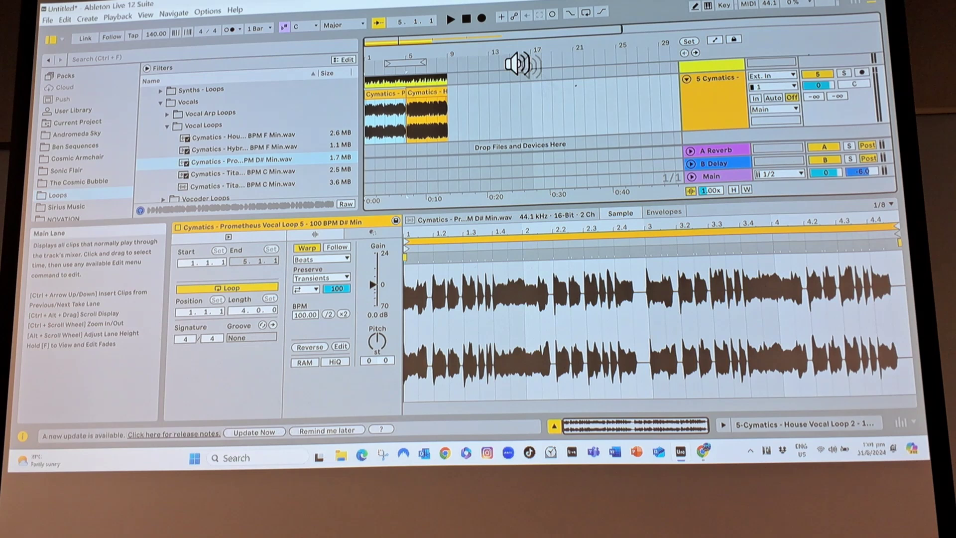
pyautogui.click(451, 19)
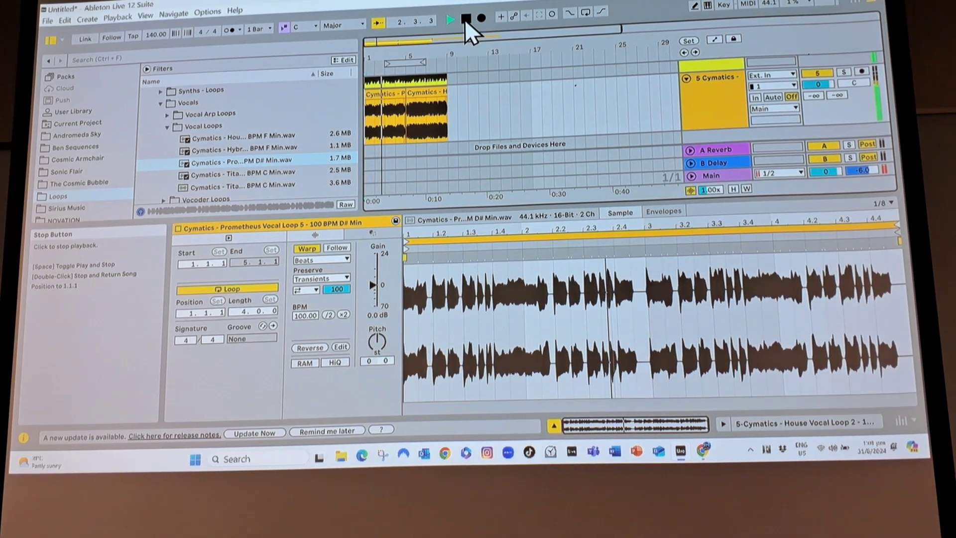
pyautogui.click(465, 19)
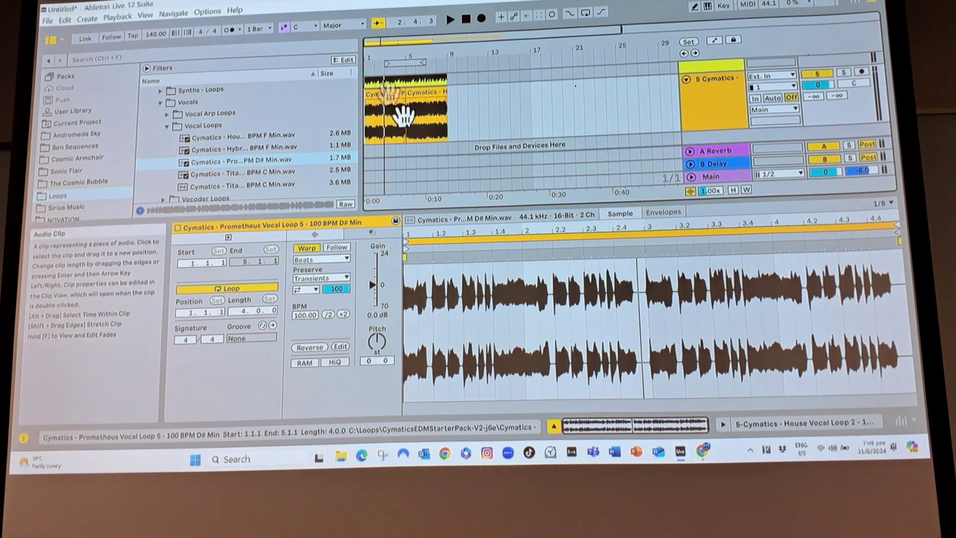
pyautogui.click(703, 452)
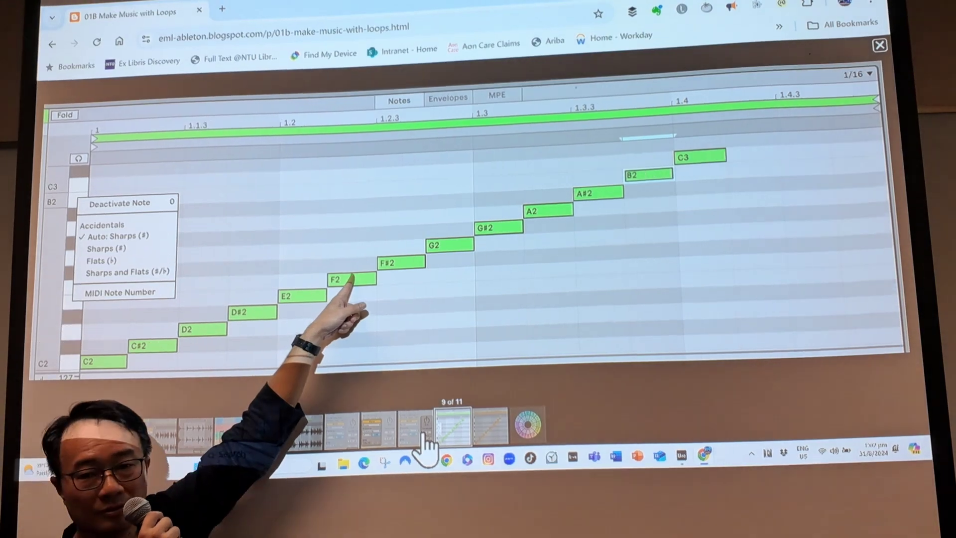
# Return to Live, showing the Prometheus vocal clip's settings for transposing.
pyautogui.click(424, 442)
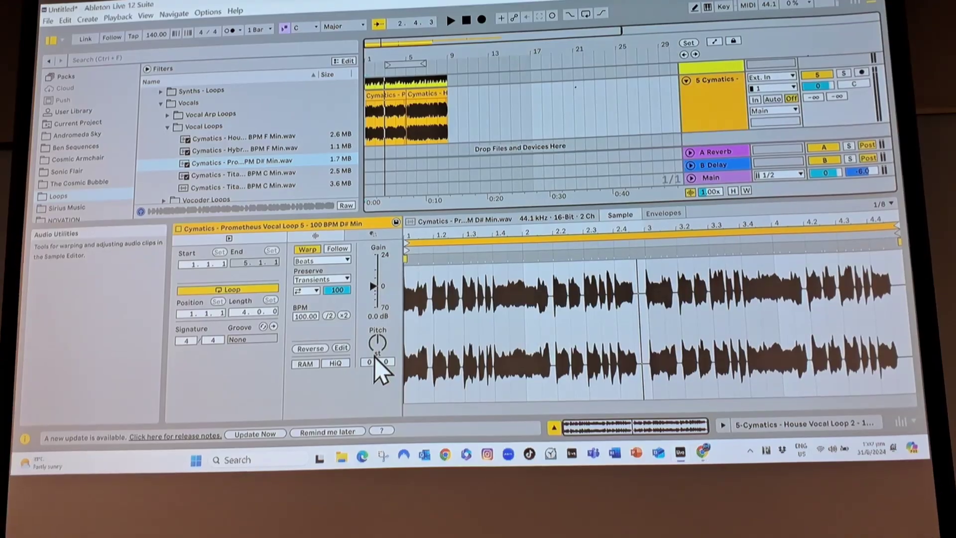